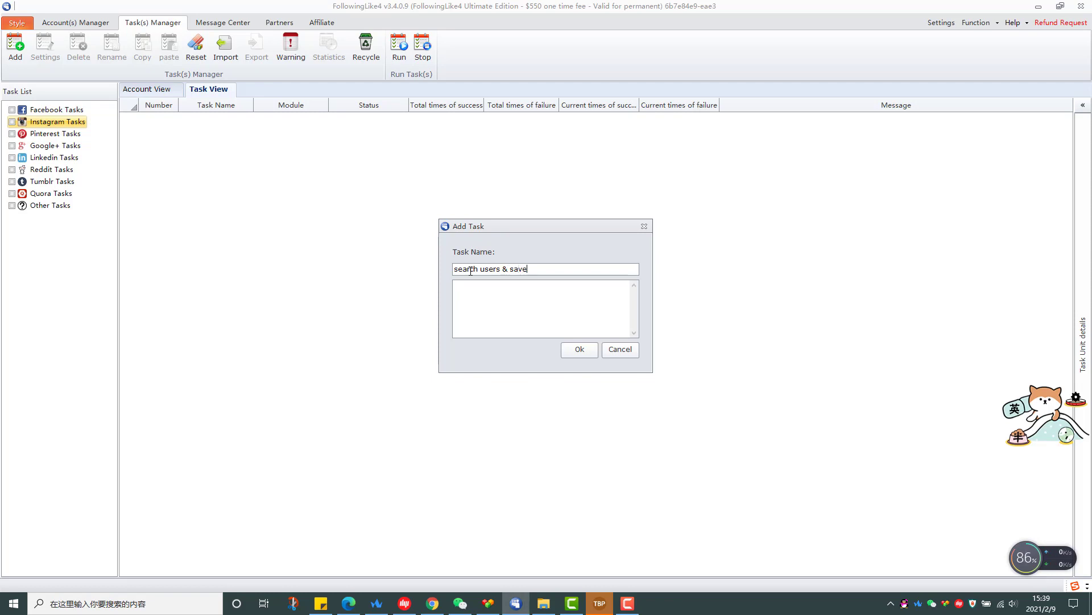
Step: Name the new task "search users & save the result" and set its platform to Instagram
{"action": "type", "text": "save the result"}
{"action": "left_click", "coordinate": [588, 349]}
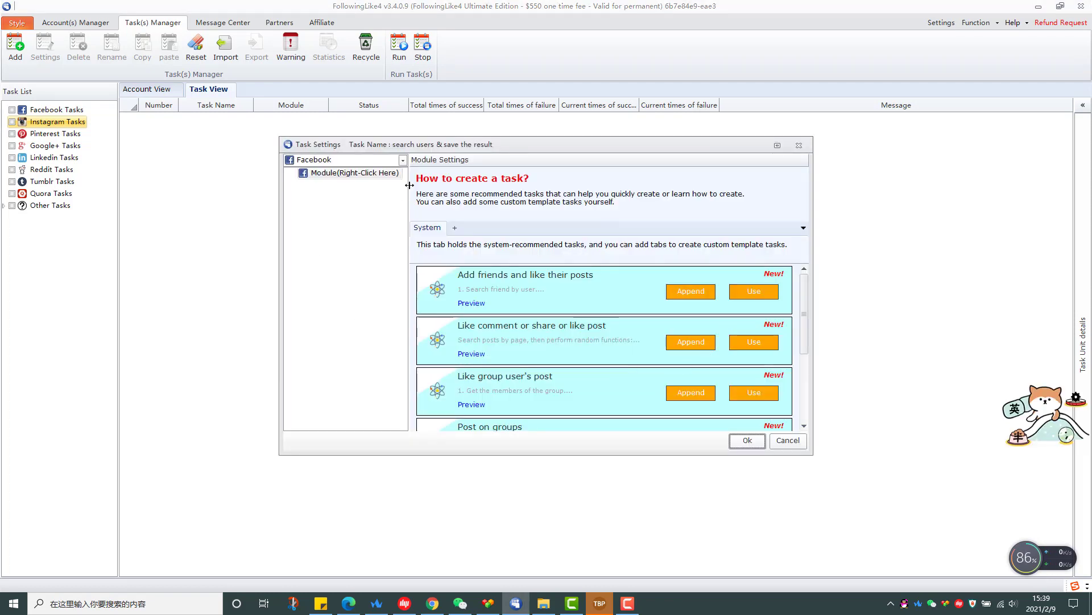
{"action": "left_click", "coordinate": [403, 160]}
{"action": "left_click", "coordinate": [311, 179]}
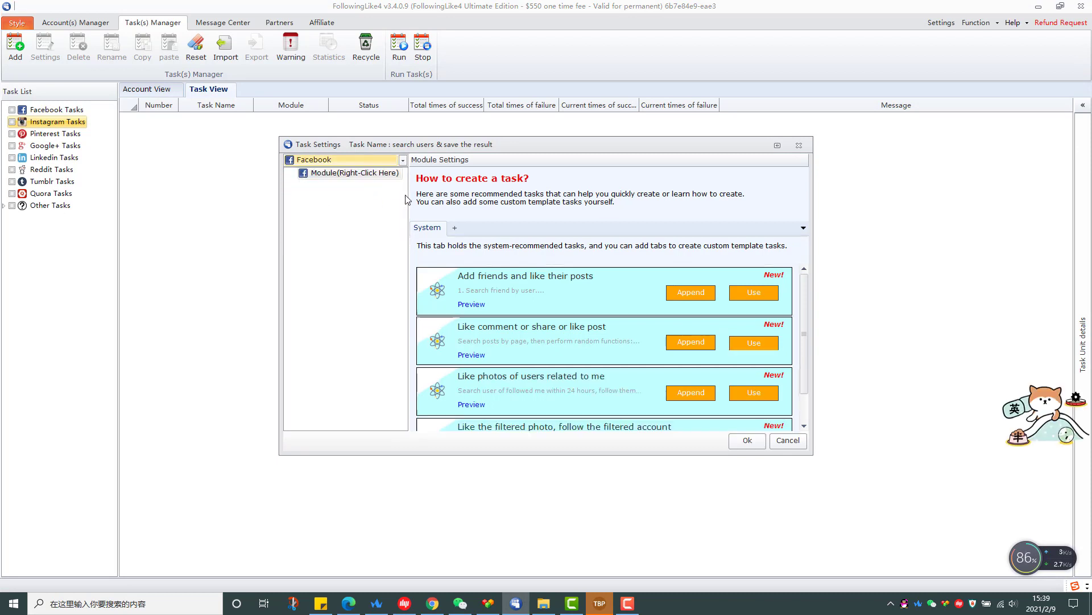
Step: Add a Search Users module to the Instagram task
{"action": "left_click", "coordinate": [397, 173]}
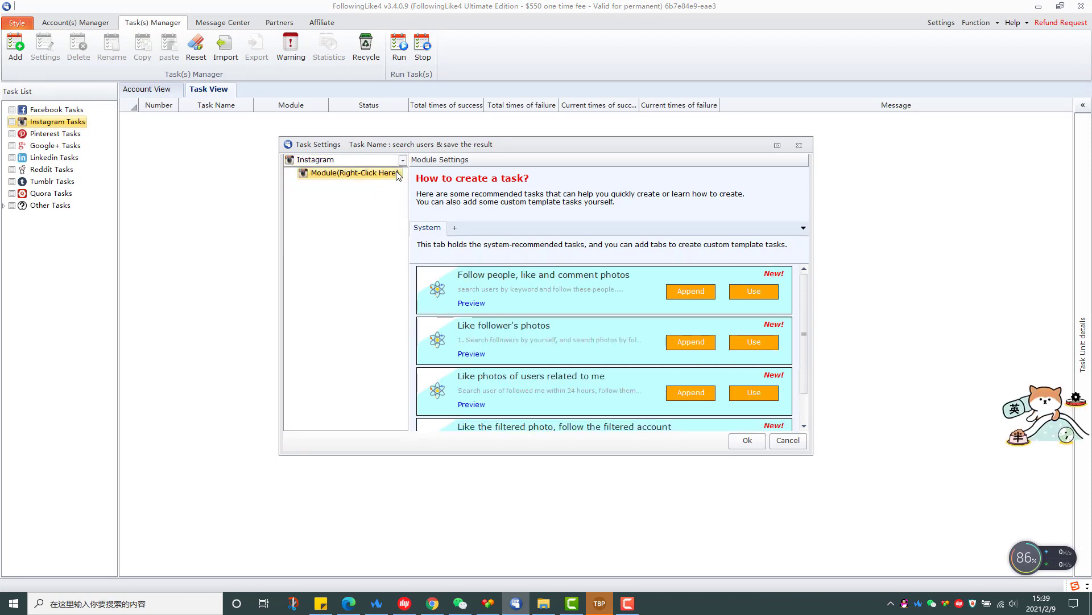
{"action": "right_click", "coordinate": [397, 174]}
{"action": "mouse_move", "coordinate": [435, 181]}
{"action": "mouse_move", "coordinate": [517, 184]}
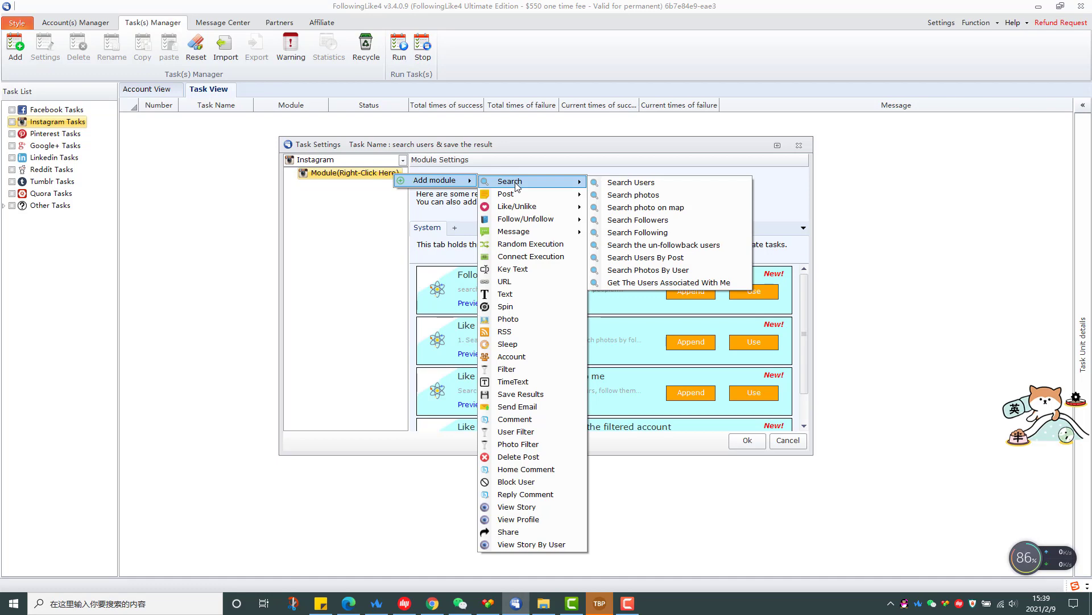
{"action": "left_click", "coordinate": [631, 182]}
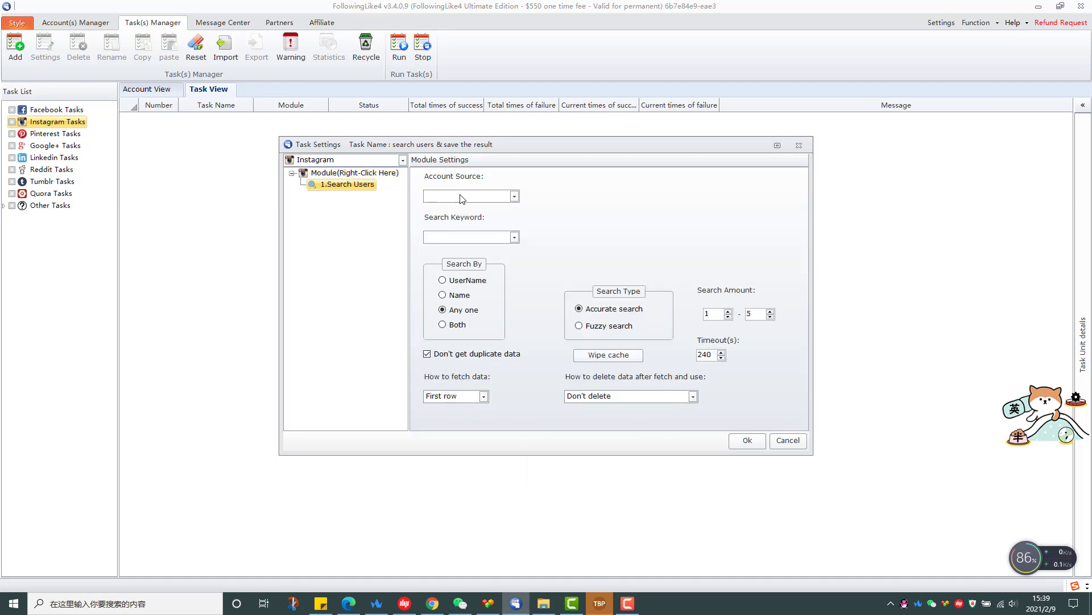
Step: Add an Account module to the task and move the Search Users module below it
{"action": "left_click", "coordinate": [390, 174]}
{"action": "right_click", "coordinate": [390, 174]}
{"action": "mouse_move", "coordinate": [427, 180]}
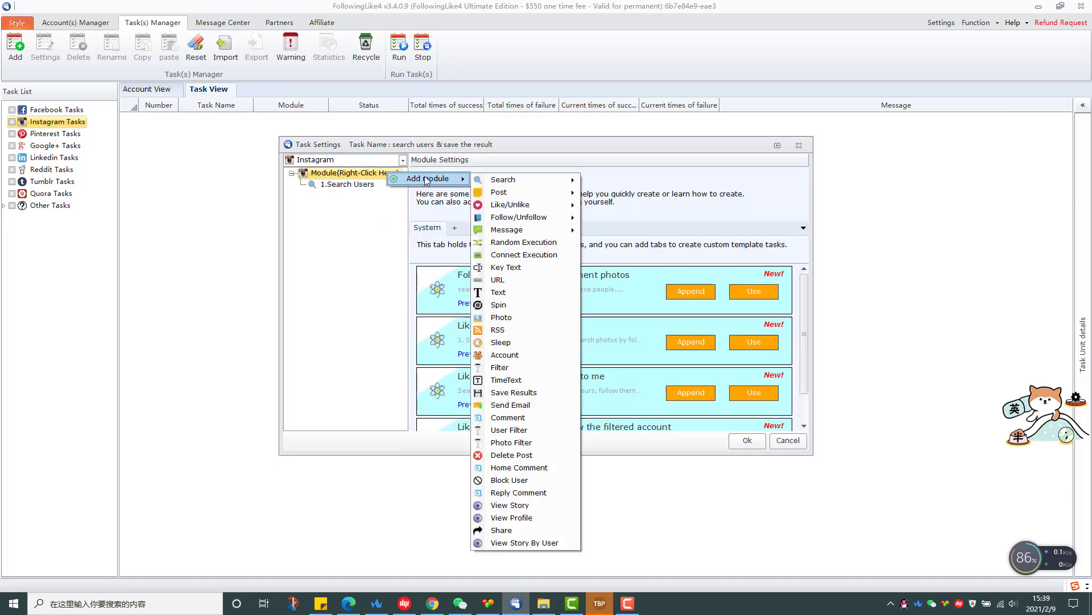
{"action": "left_click", "coordinate": [301, 263]}
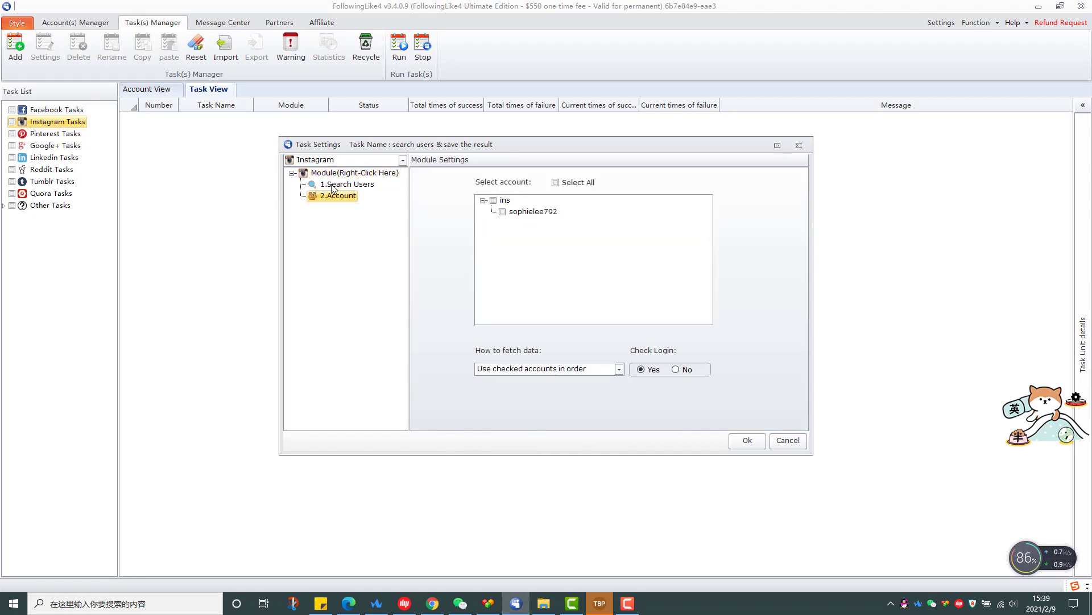
{"action": "left_click_drag", "start_coordinate": [354, 186], "coordinate": [313, 220]}
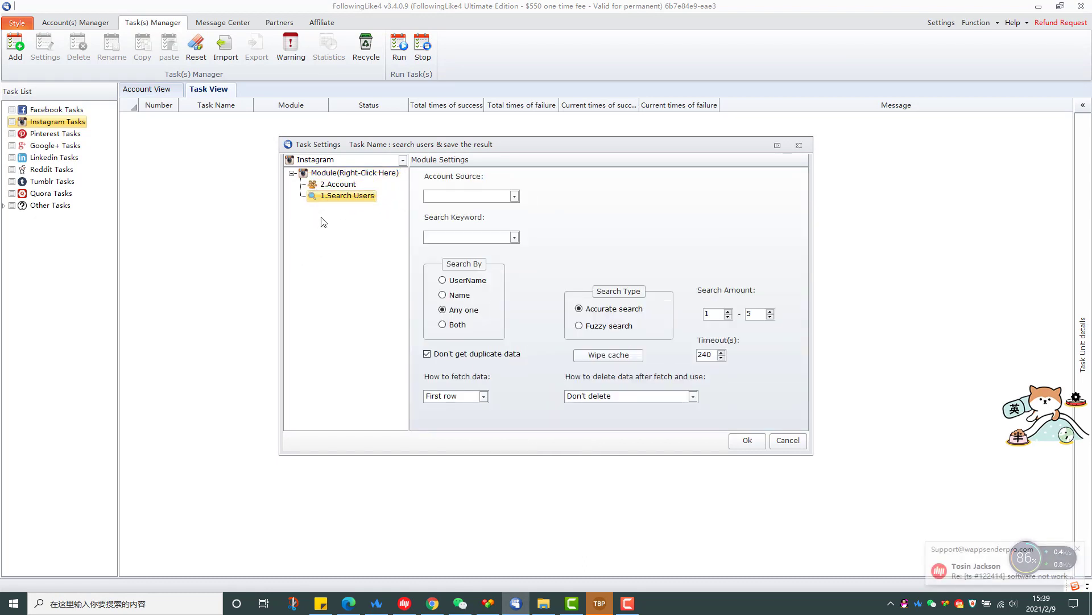
Step: Select the account in the ins group for the Account module
{"action": "left_click", "coordinate": [343, 185]}
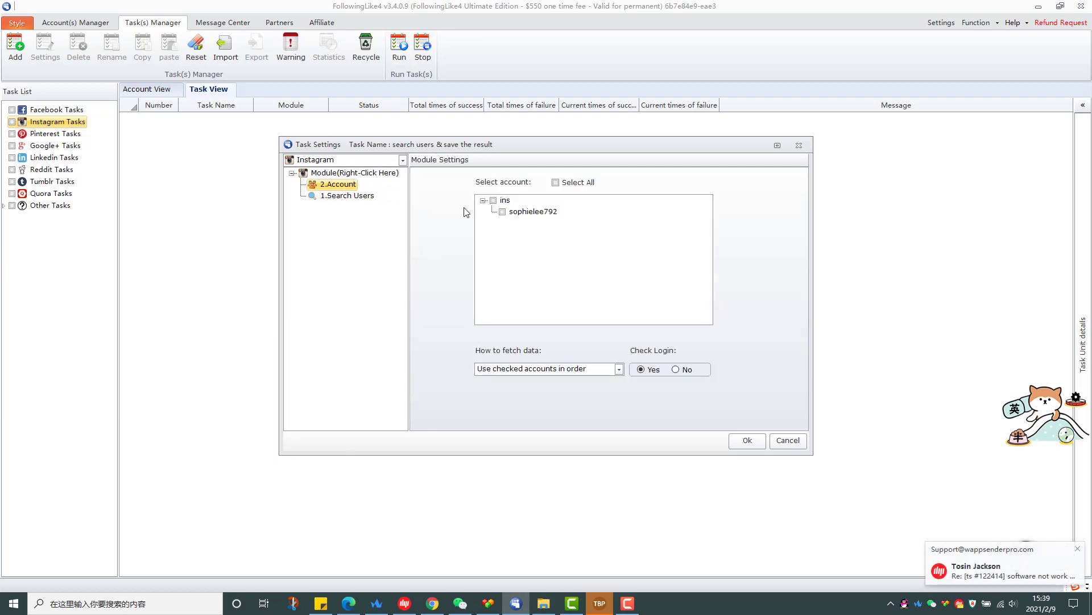
{"action": "left_click", "coordinate": [498, 200]}
{"action": "left_click", "coordinate": [503, 211]}
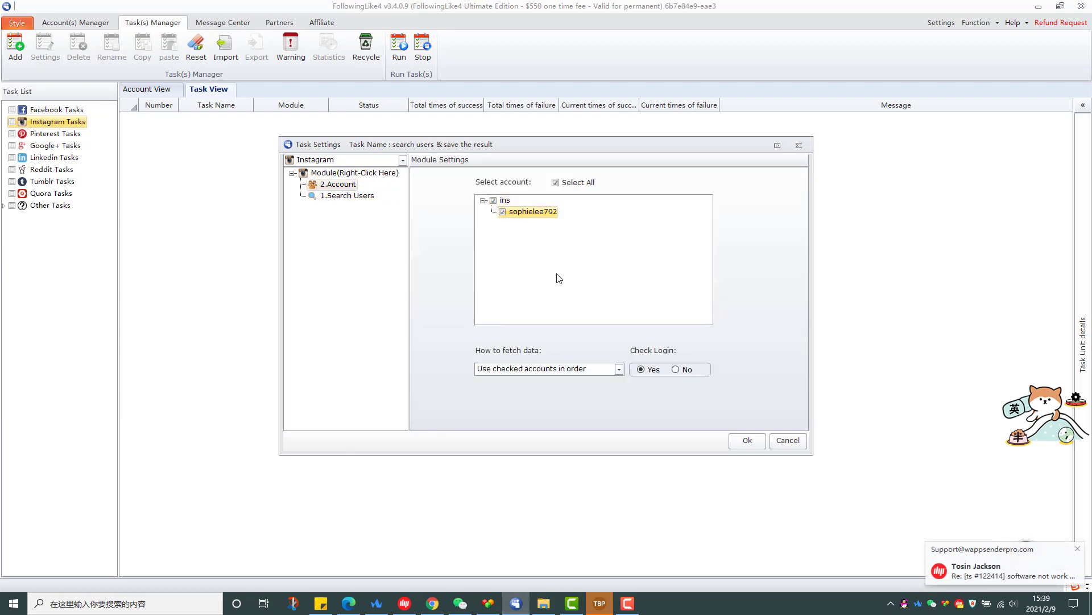
Step: Set the account source of the Search Users module to 2.Account
{"action": "left_click", "coordinate": [346, 196]}
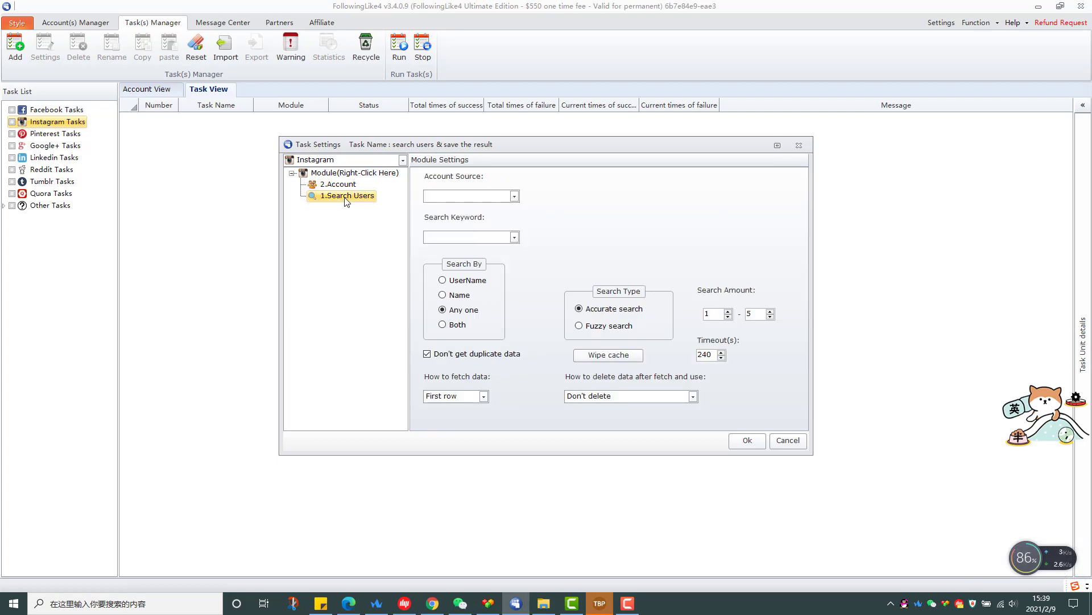
{"action": "left_click", "coordinate": [516, 196]}
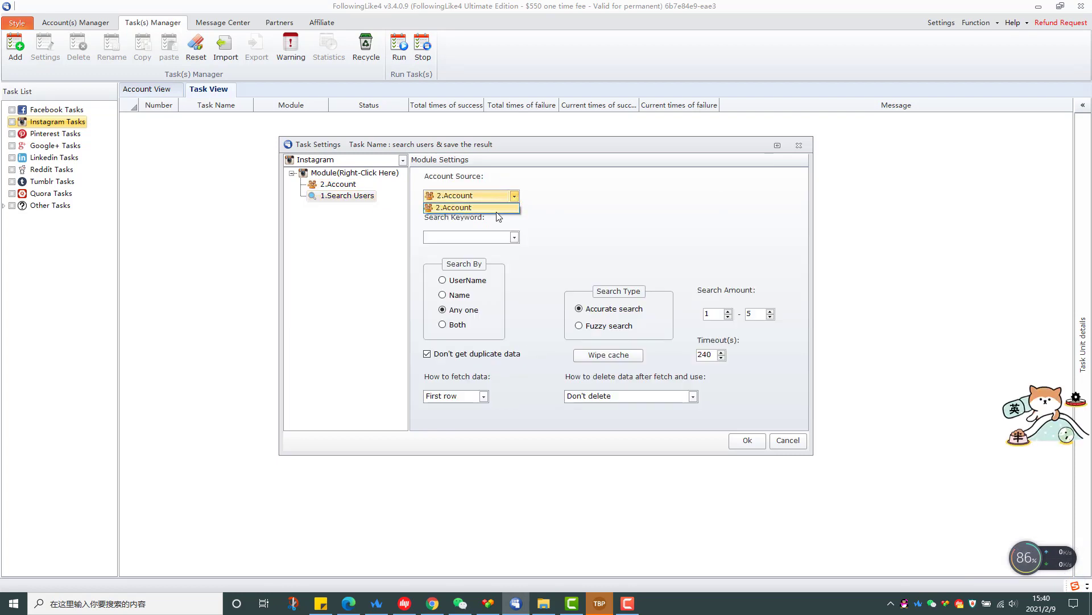
{"action": "left_click", "coordinate": [455, 206]}
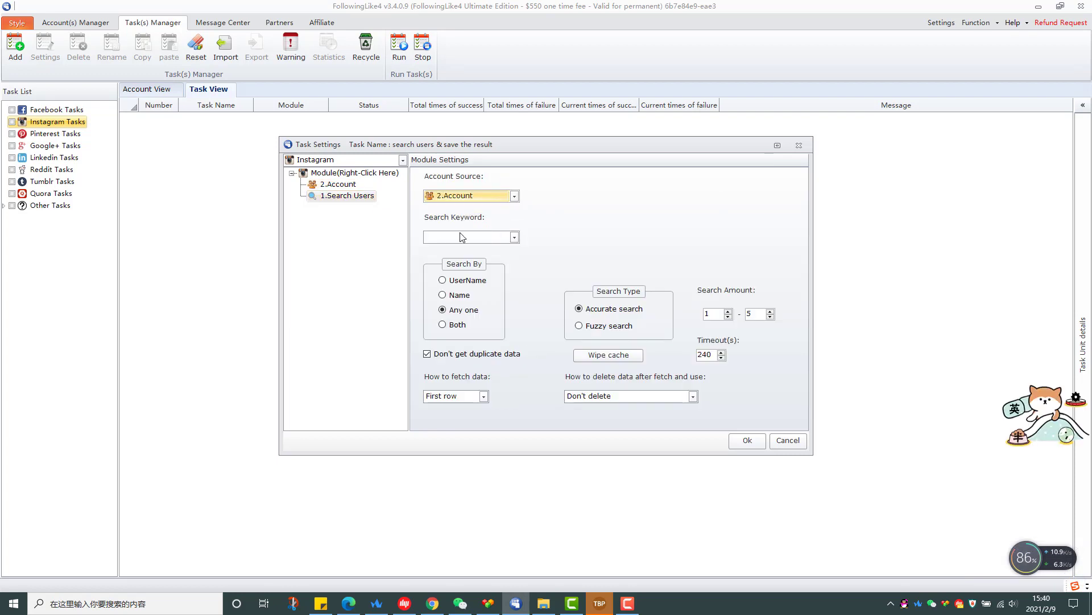
Step: Add a Text module to the task and rename it "Text (keywords)"
{"action": "right_click", "coordinate": [357, 171]}
{"action": "mouse_move", "coordinate": [392, 177]}
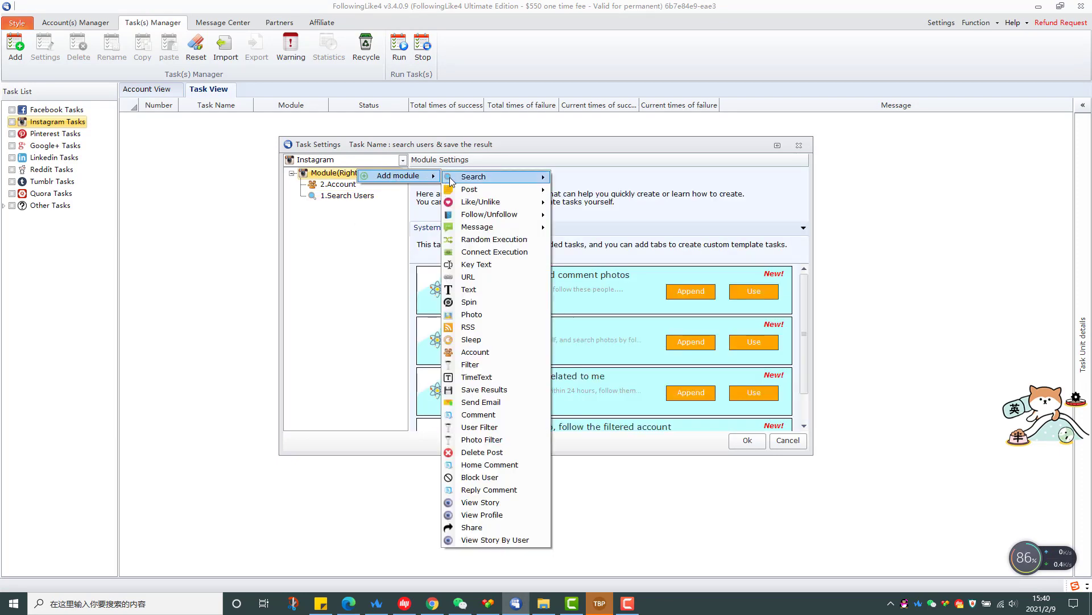
{"action": "left_click", "coordinate": [470, 290]}
{"action": "right_click", "coordinate": [334, 209]}
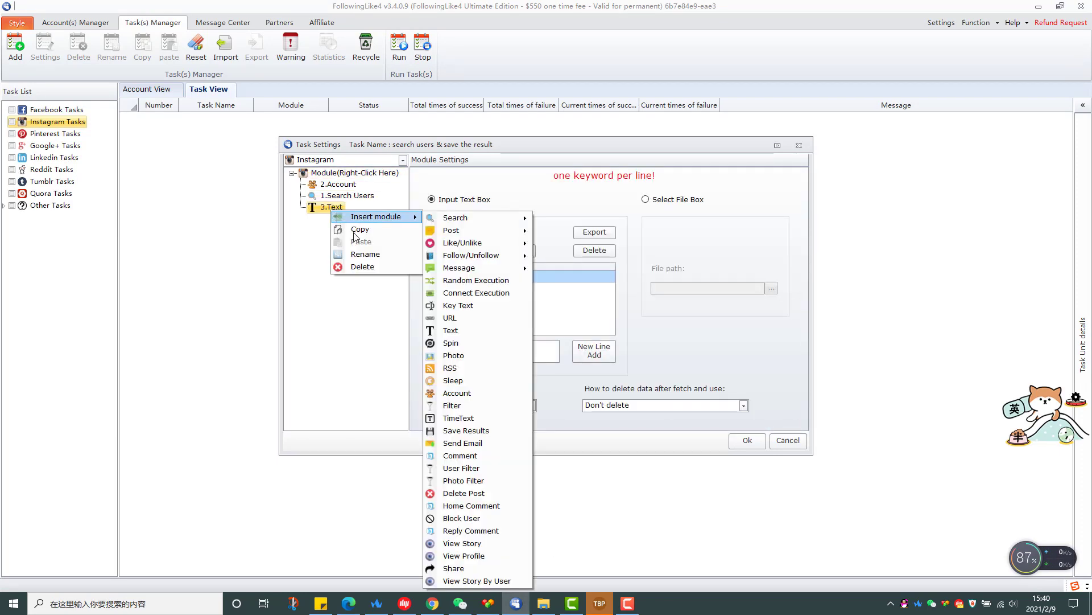
{"action": "left_click", "coordinate": [365, 250]}
{"action": "left_click", "coordinate": [485, 294]}
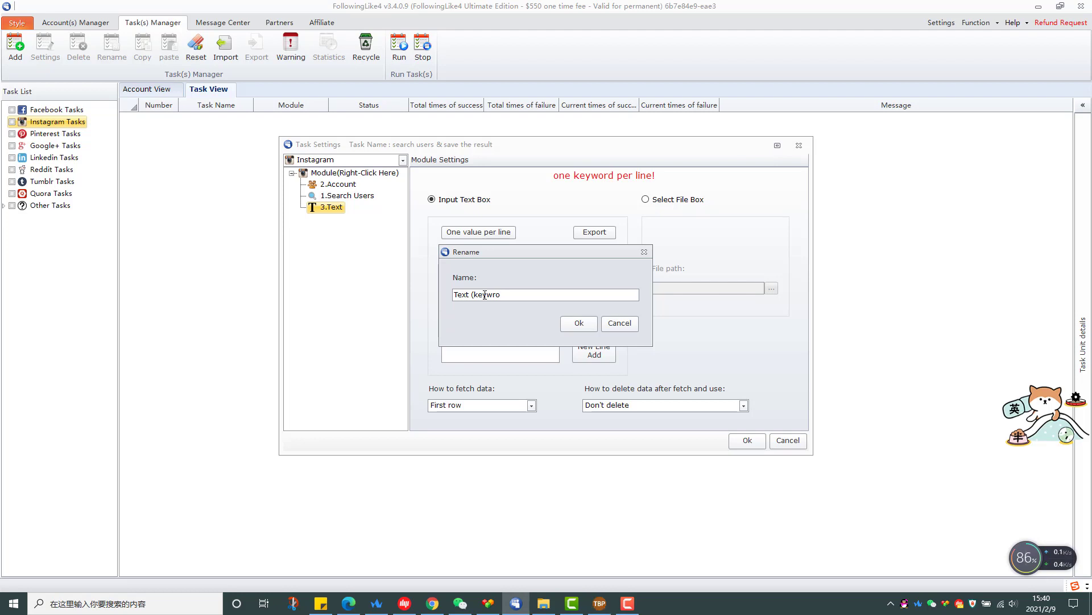
{"action": "type", "text": "(keyw"}
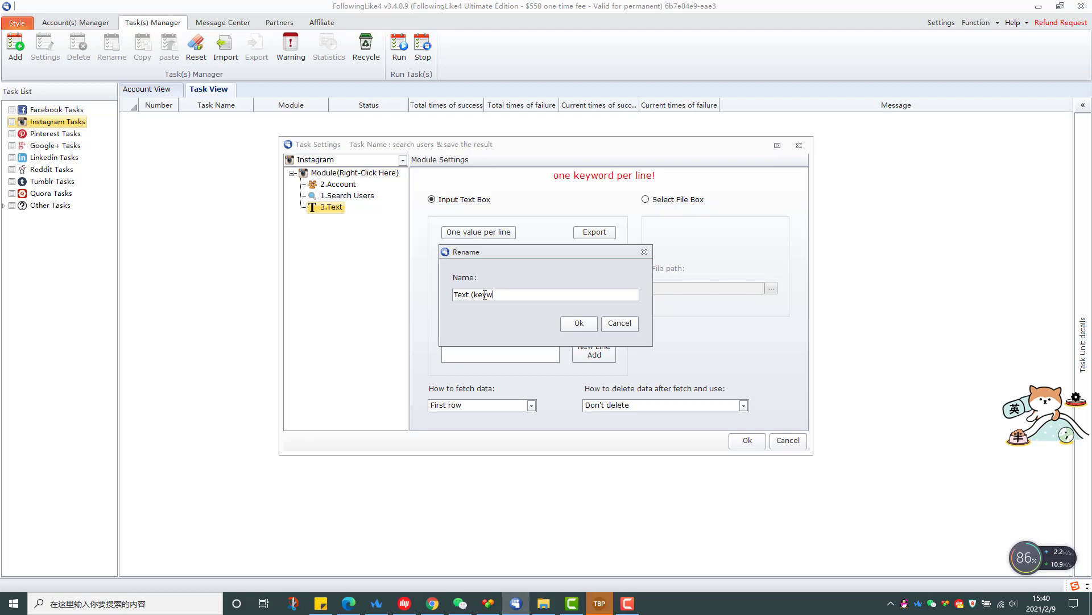
{"action": "type", "text": "ords"}
{"action": "left_click", "coordinate": [579, 324]}
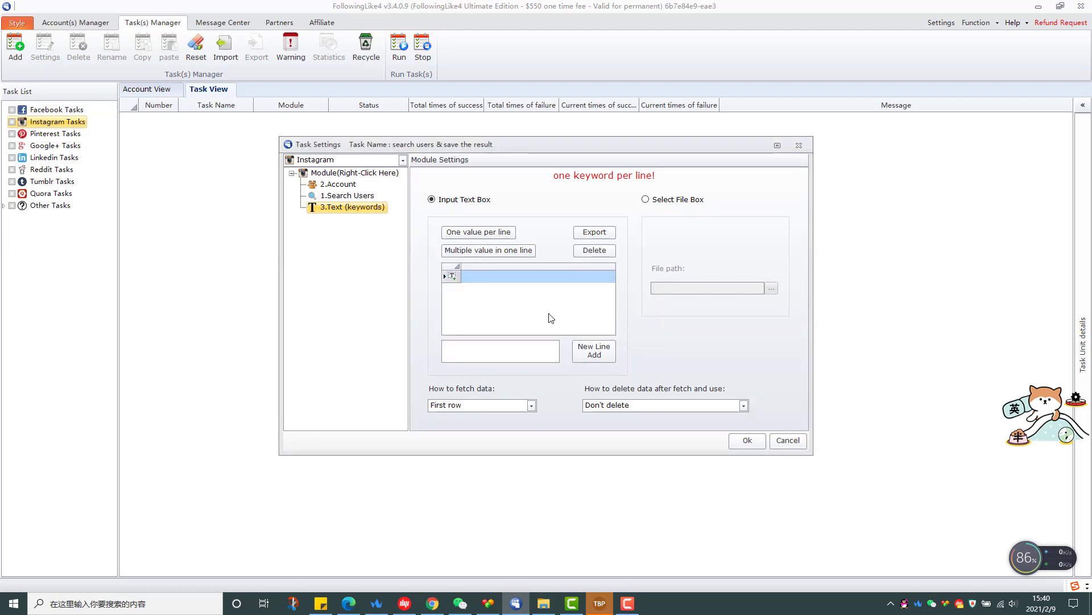
Step: Enter the keywords godfreygao, weidaxun and baijingting on separate rows of the Text (keywords) module
{"action": "left_click", "coordinate": [473, 278]}
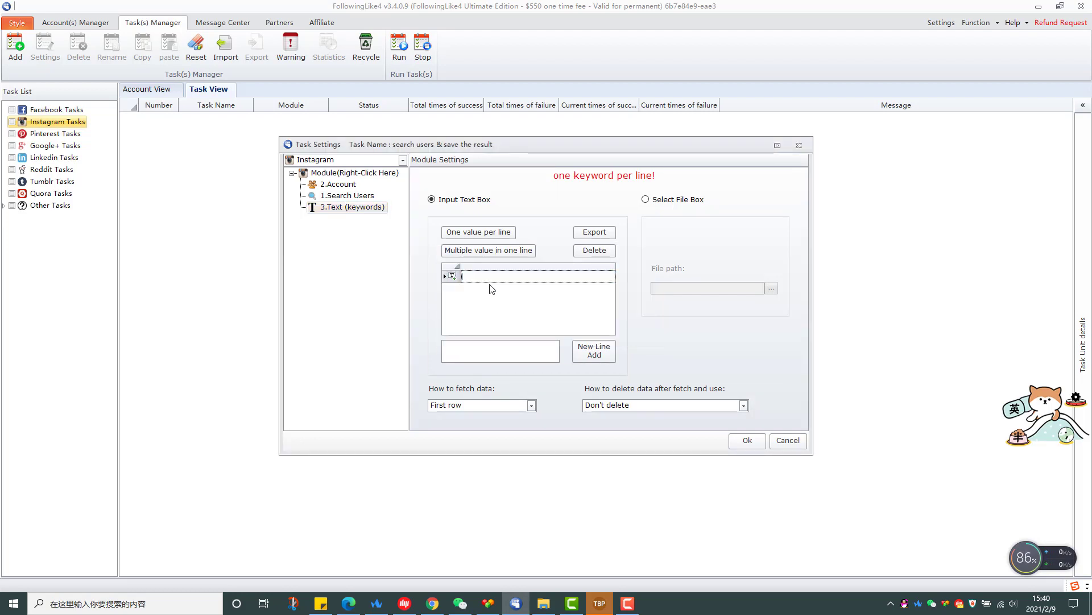
{"action": "type", "text": "godfre"}
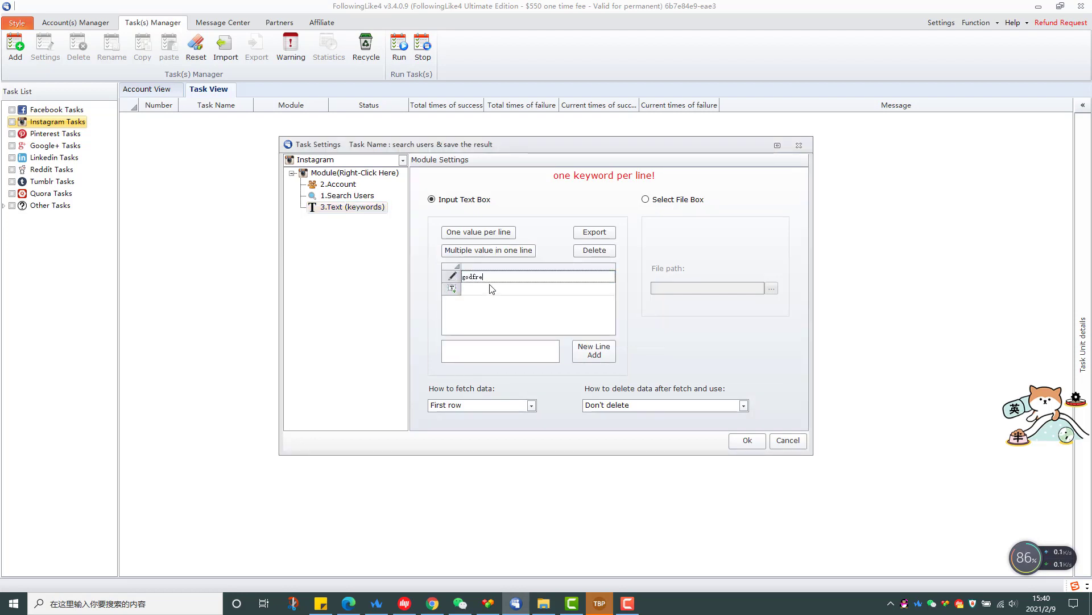
{"action": "type", "text": "ygao"}
{"action": "left_click", "coordinate": [478, 287]}
{"action": "type", "text": "weidaxun"}
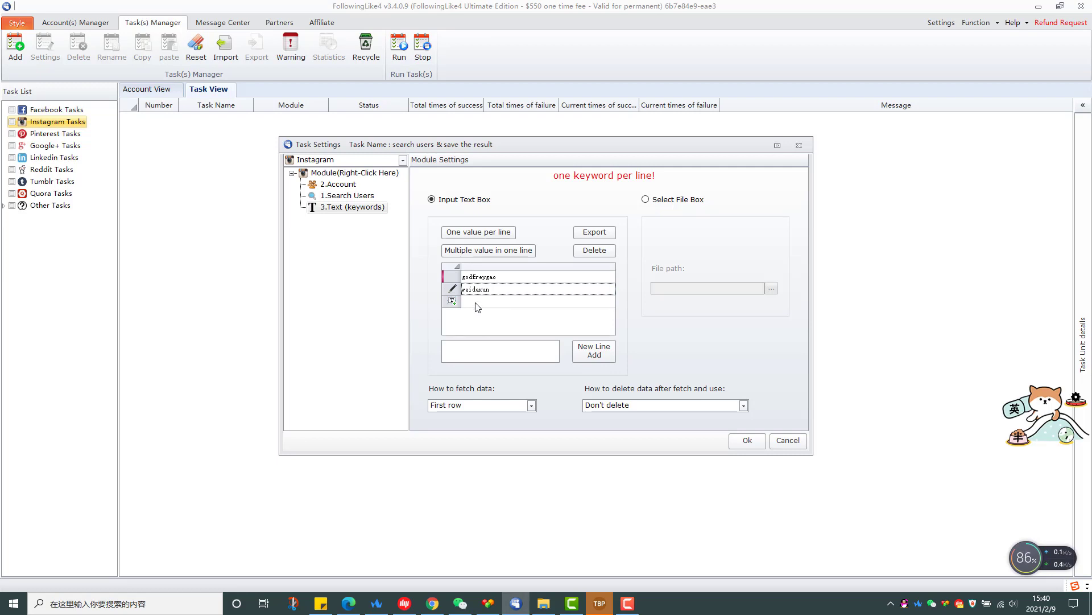
{"action": "left_click", "coordinate": [477, 303]}
{"action": "type", "text": "baijingting"}
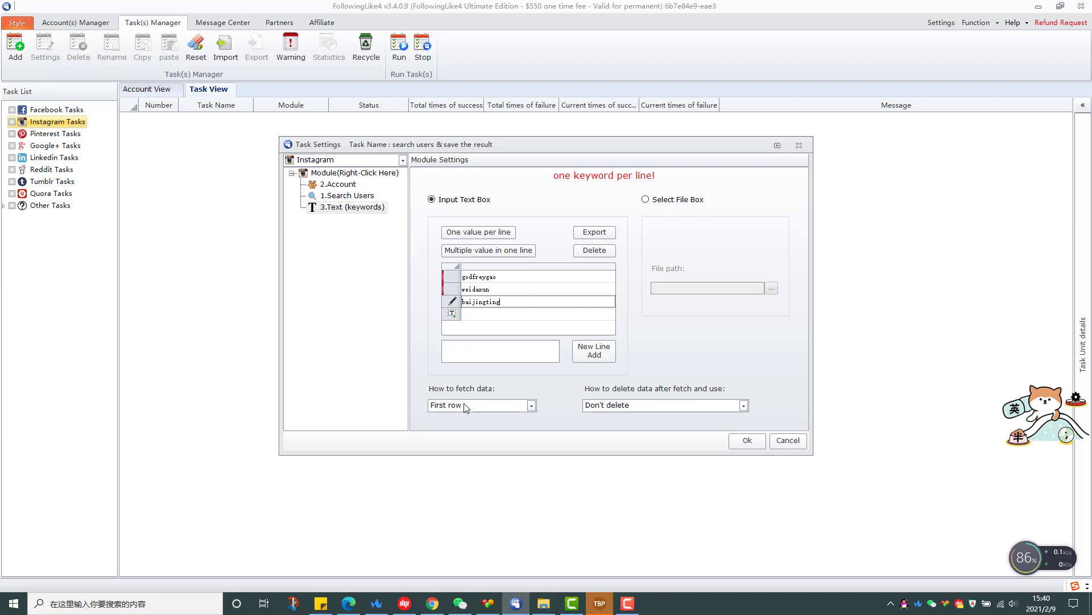
Step: Set how keyword data is deleted after fetch and use to "Move the row to the last"
{"action": "left_click", "coordinate": [633, 405]}
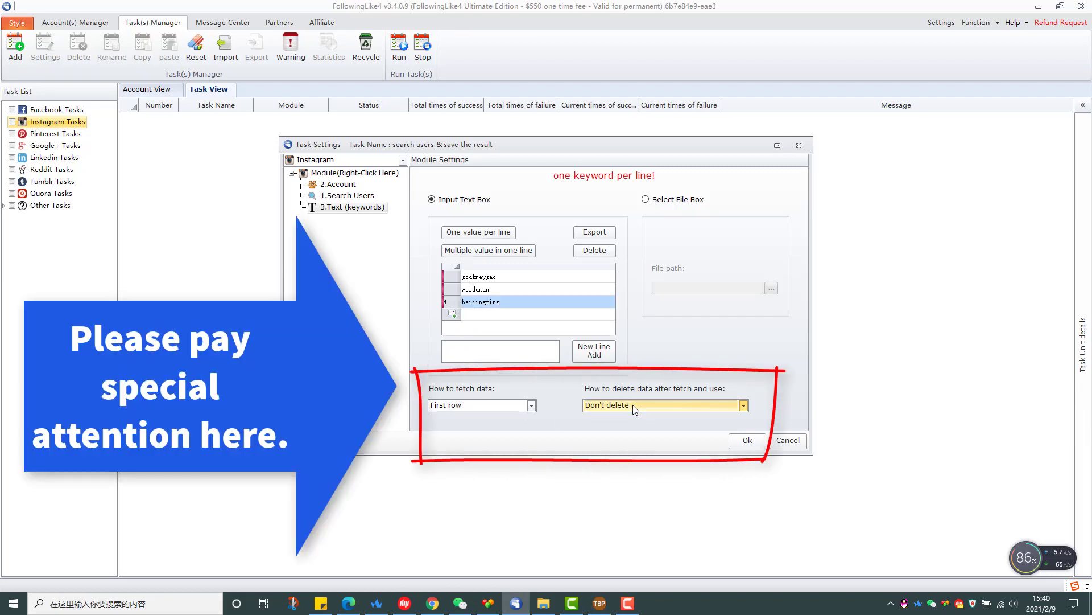
{"action": "left_click", "coordinate": [633, 405]}
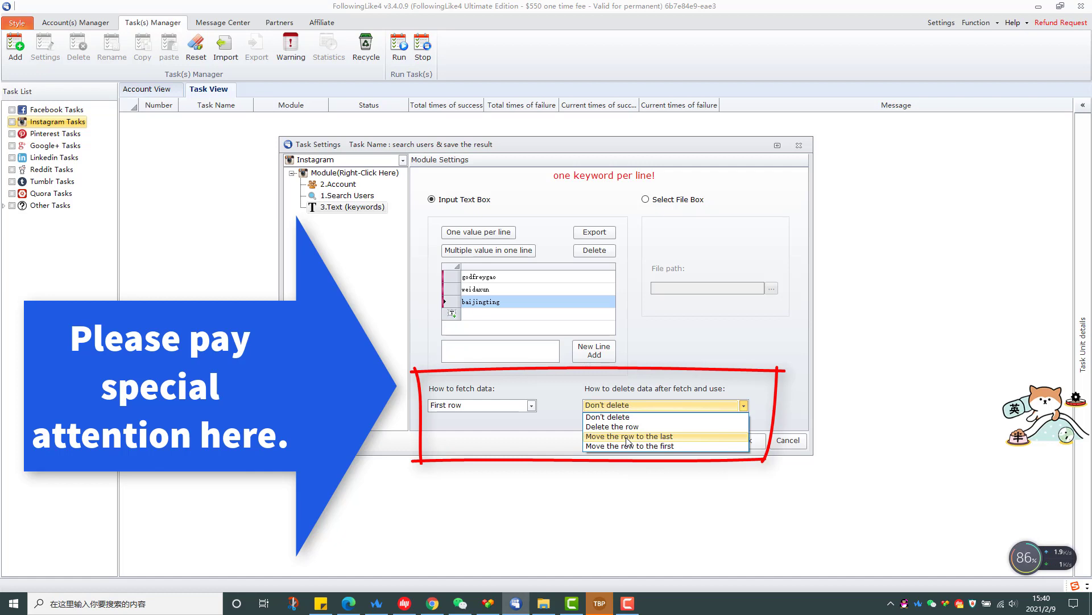
{"action": "left_click", "coordinate": [627, 436]}
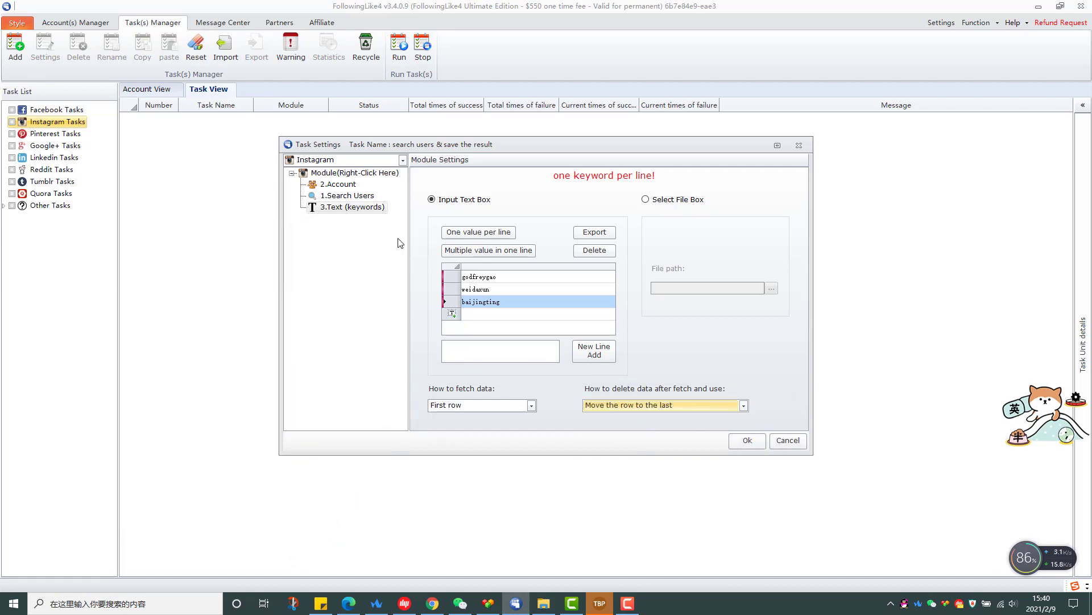
Step: Move the Search Users module below Text (keywords) and set its search keyword to 3.Text (keywords)
{"action": "left_click_drag", "start_coordinate": [337, 199], "coordinate": [351, 218]}
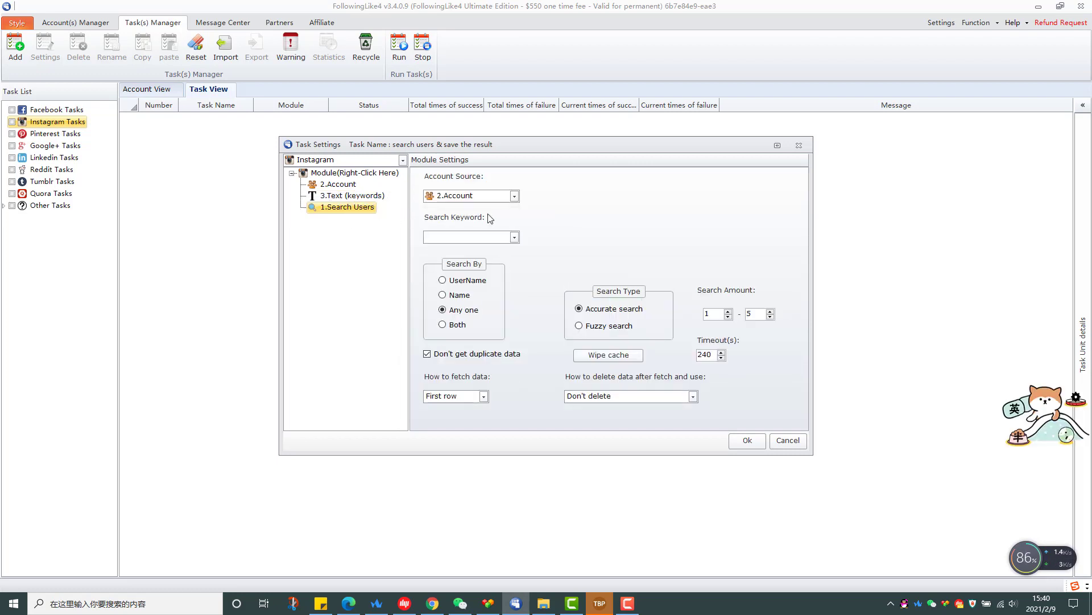
{"action": "left_click", "coordinate": [515, 238]}
{"action": "left_click", "coordinate": [503, 250]}
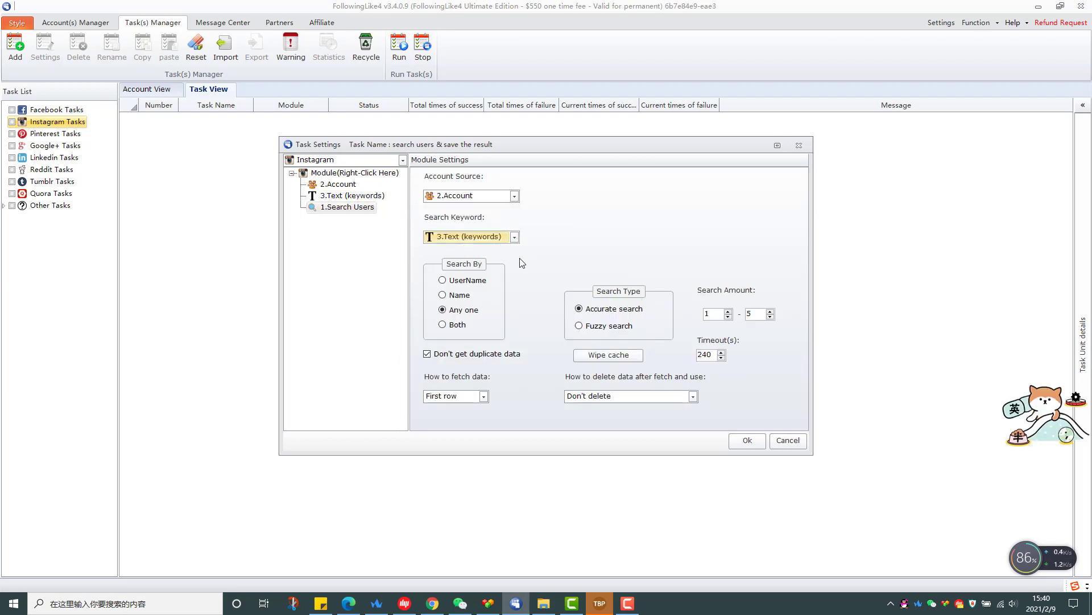
Step: Set Search Users to search by UserName with an amount of 1 - 1, turn off "Don't get duplicate data", and save the task
{"action": "left_click", "coordinate": [452, 281]}
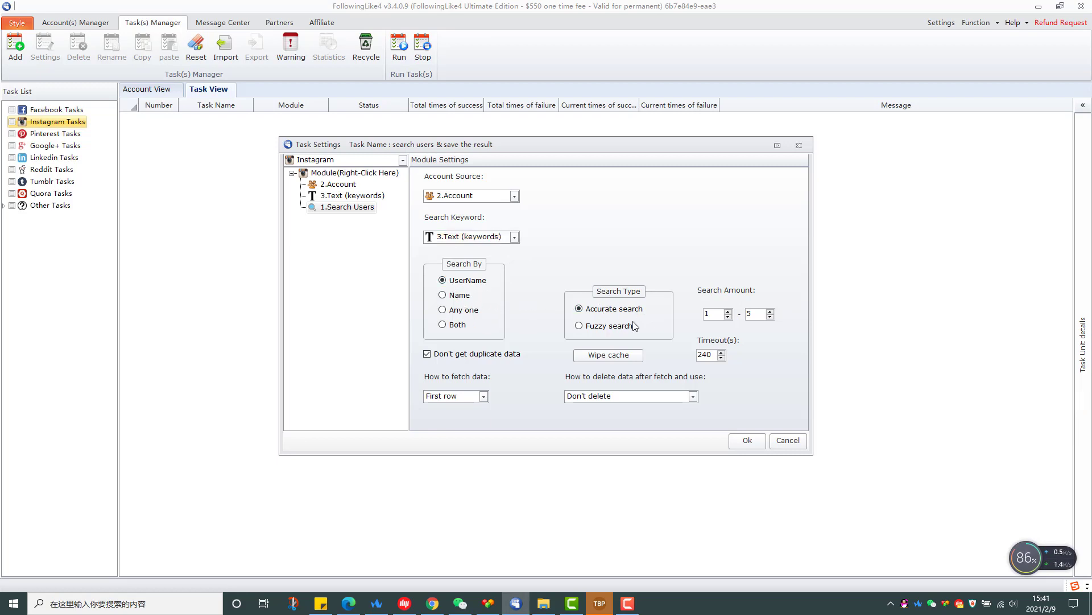
{"action": "left_click_drag", "start_coordinate": [757, 313], "coordinate": [741, 314]}
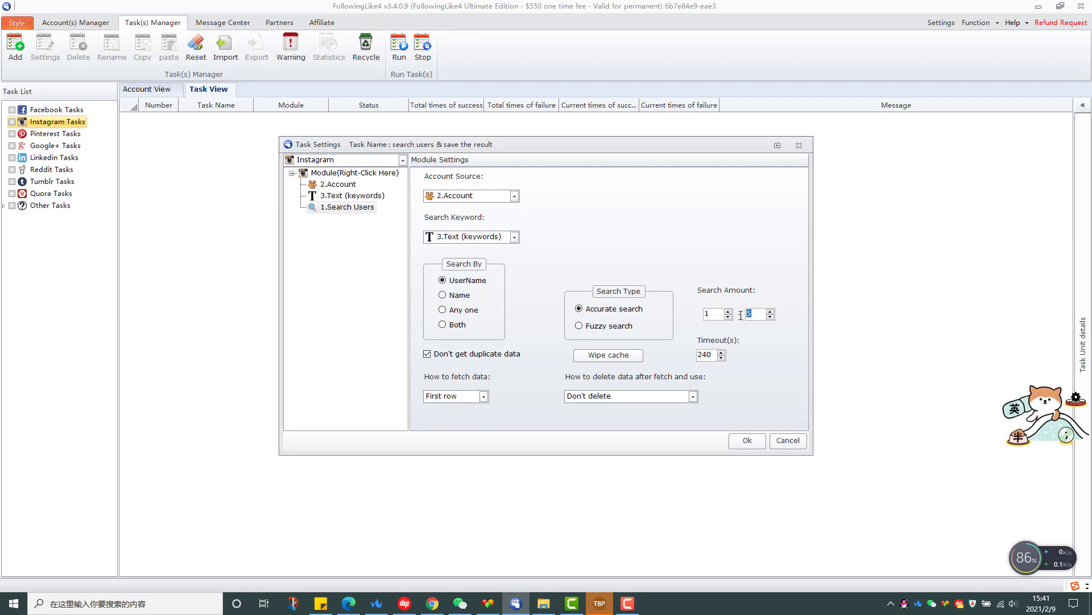
{"action": "left_click", "coordinate": [427, 358]}
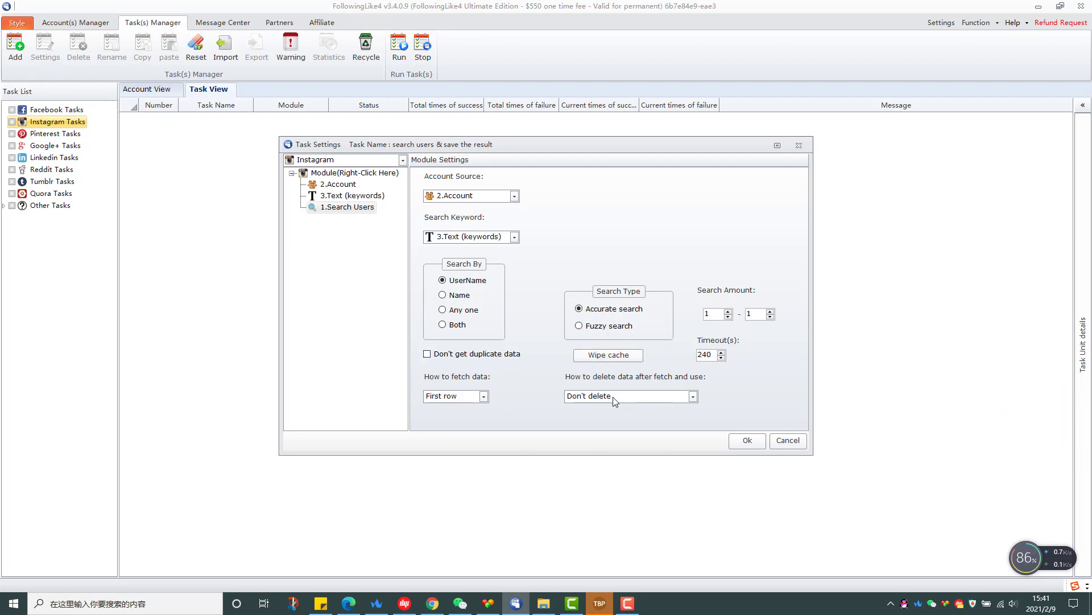
{"action": "left_click", "coordinate": [746, 442]}
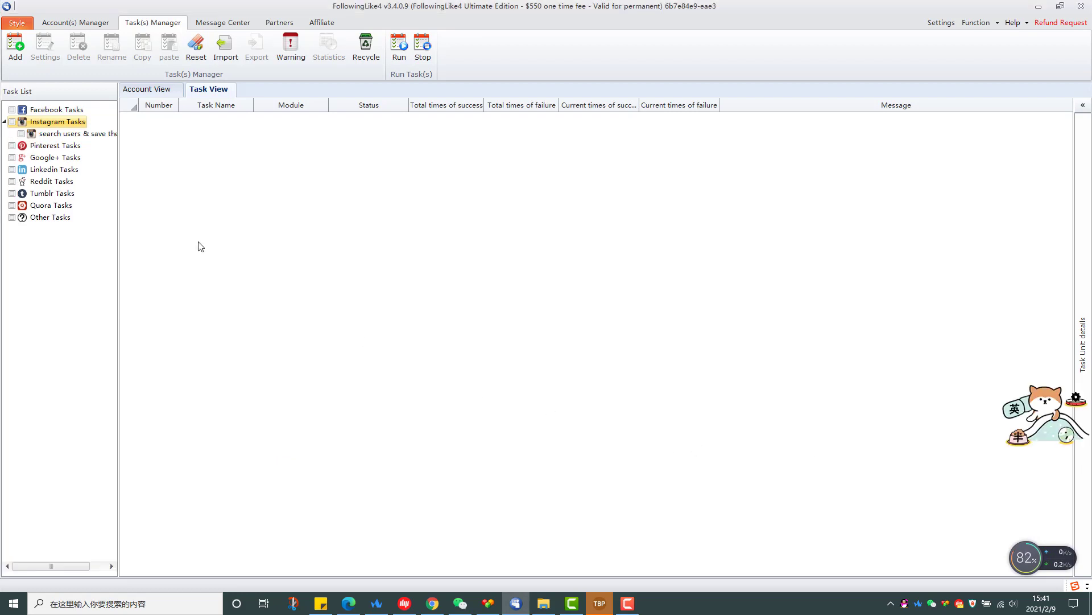
Step: Reopen the settings of the "search users & save the result" task and add a Save Results module
{"action": "left_click", "coordinate": [21, 134]}
{"action": "left_click", "coordinate": [45, 47]}
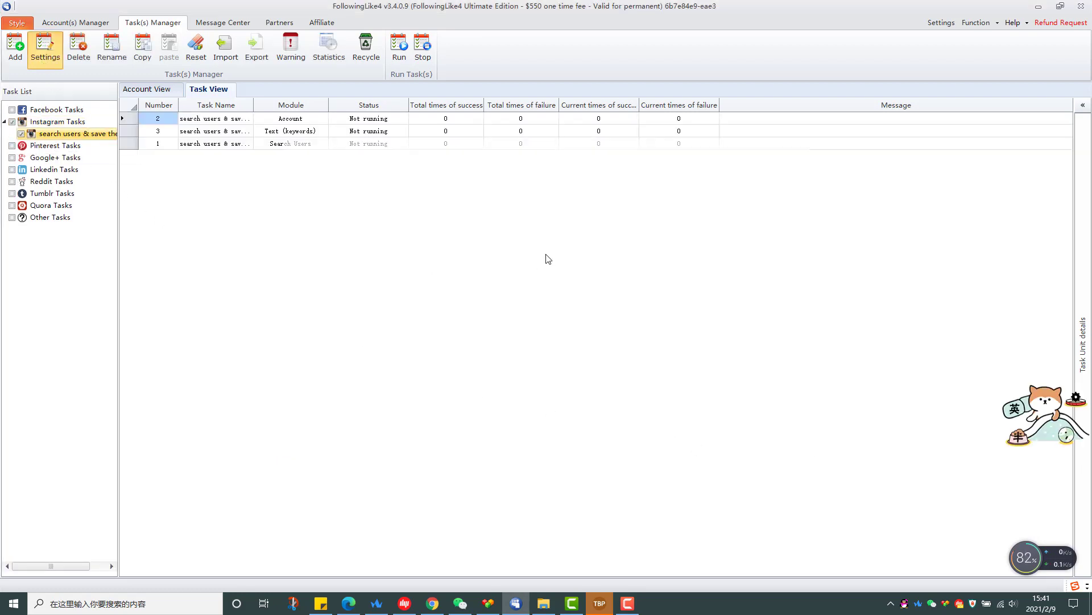
{"action": "left_click", "coordinate": [388, 176]}
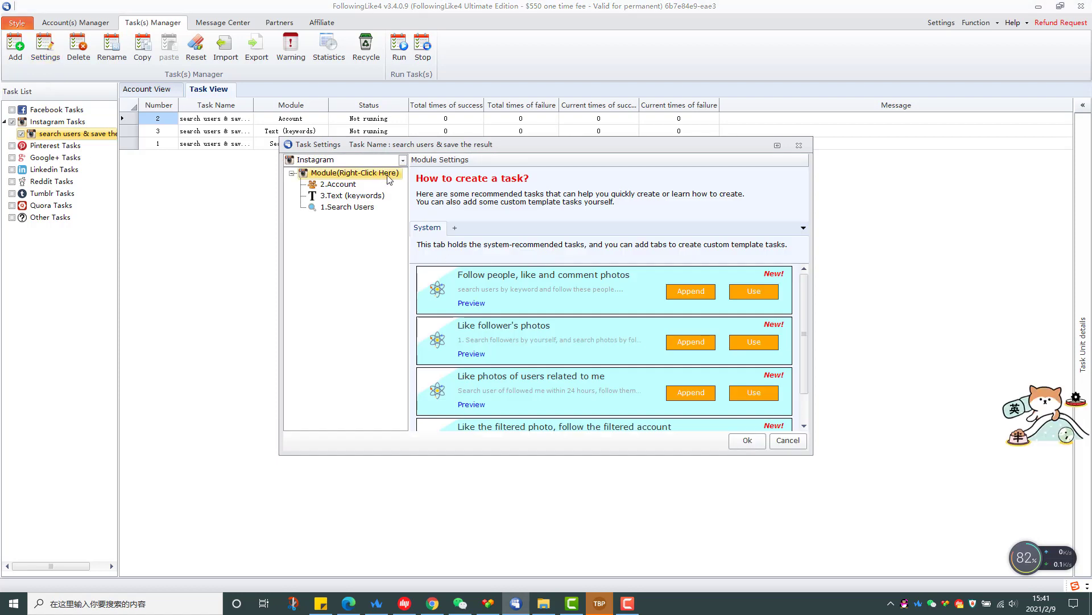
{"action": "right_click", "coordinate": [389, 180]}
{"action": "mouse_move", "coordinate": [433, 180]}
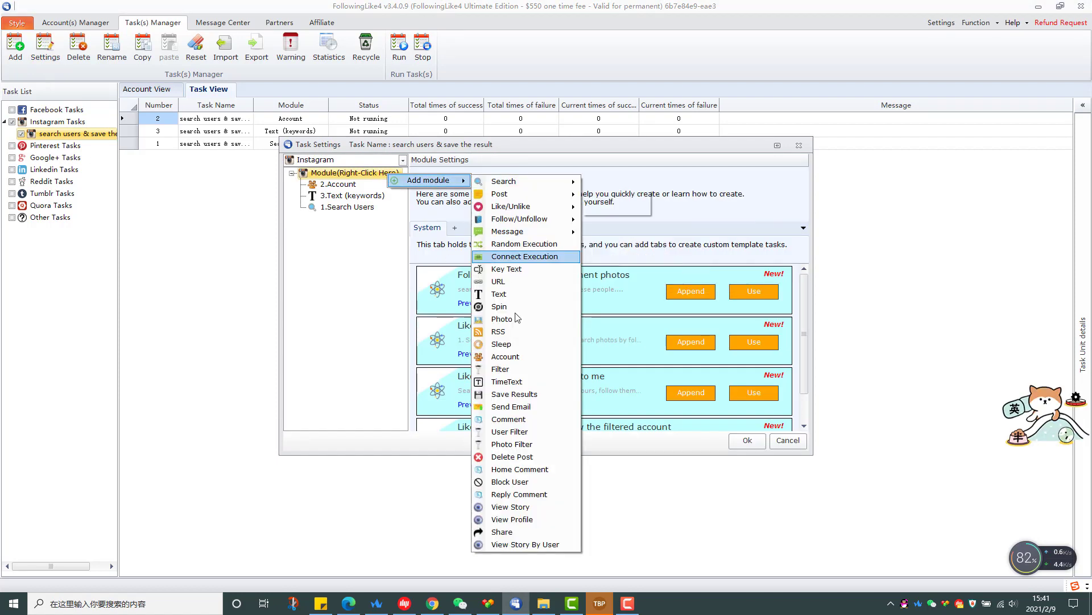
{"action": "left_click", "coordinate": [515, 394]}
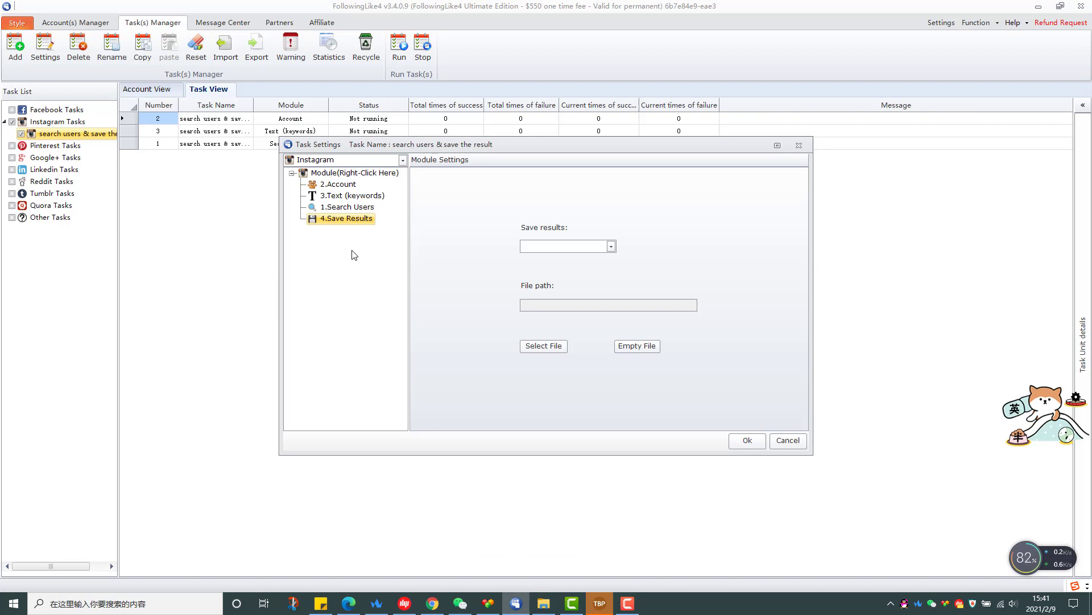
Step: Set Save Results to save the 1.Search Users results into the desktop file searched user.txt and confirm the task settings
{"action": "left_click", "coordinate": [611, 247]}
{"action": "left_click", "coordinate": [595, 267]}
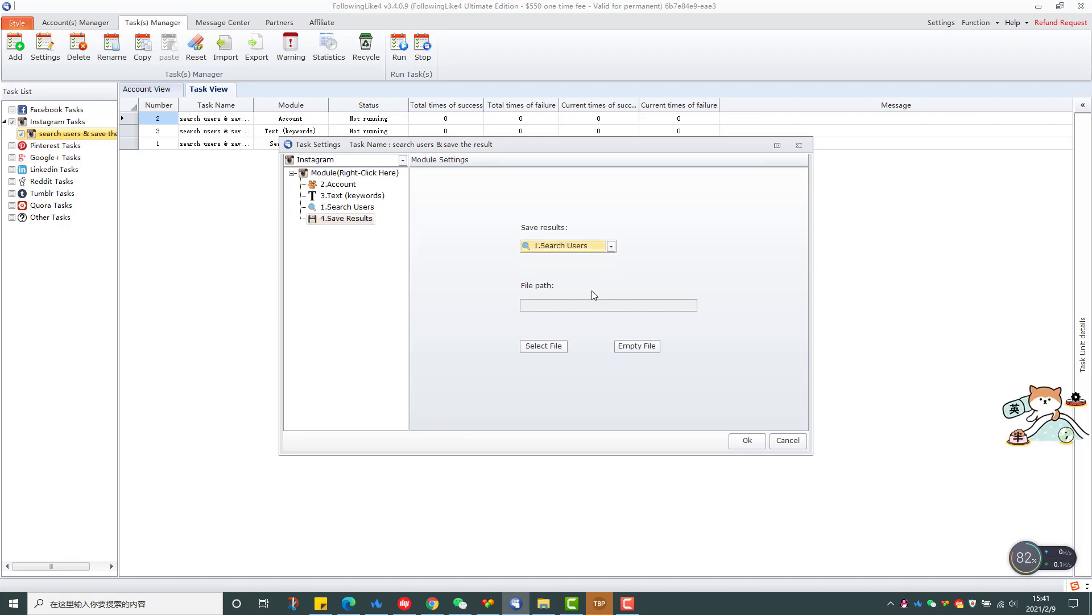
{"action": "left_click", "coordinate": [550, 349]}
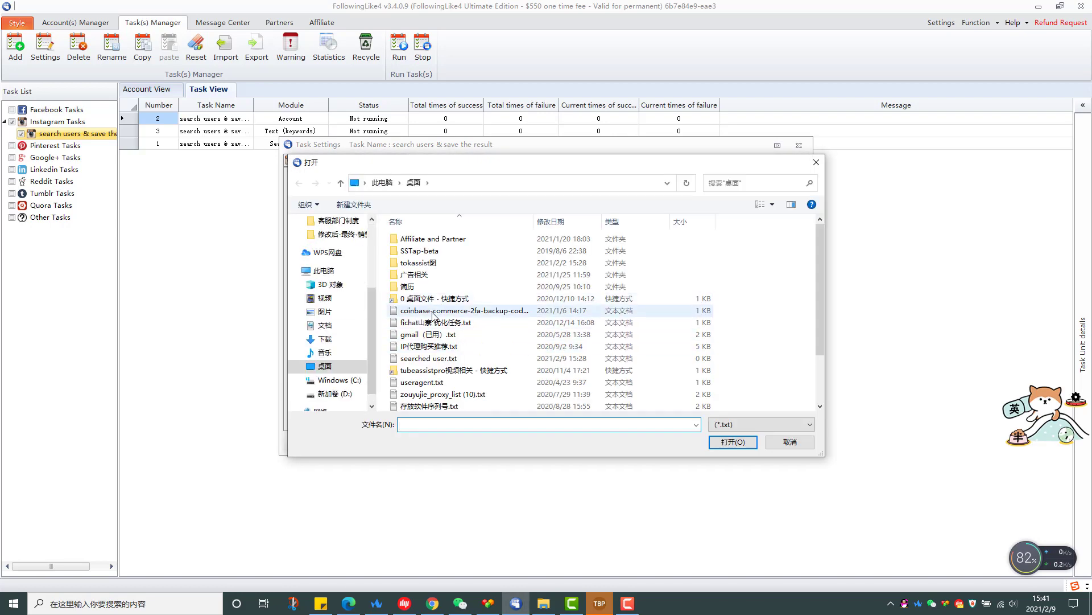
{"action": "left_click", "coordinate": [437, 360]}
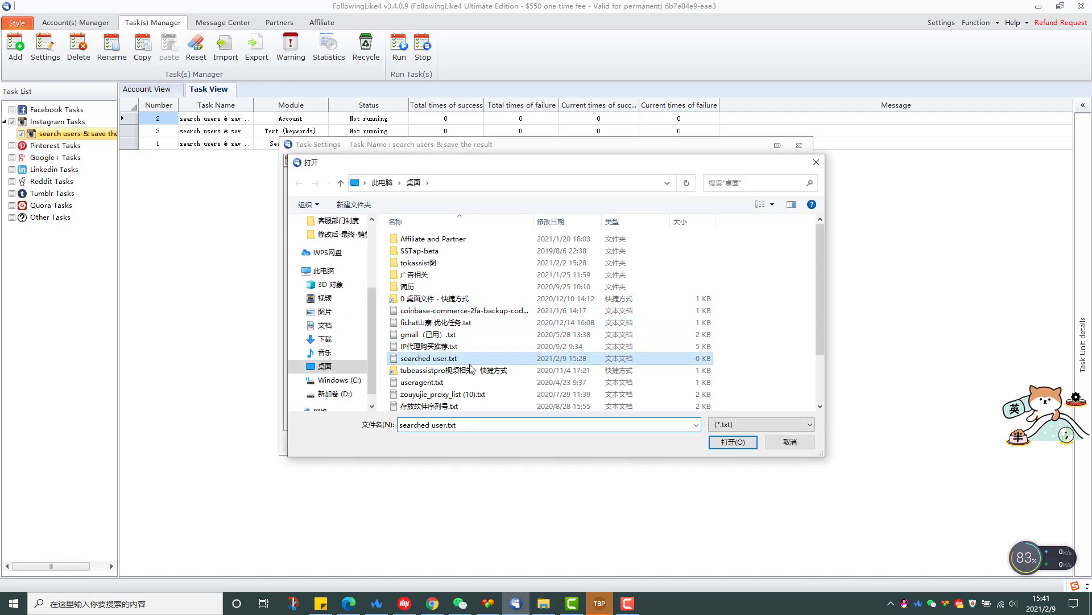
{"action": "left_click", "coordinate": [732, 443]}
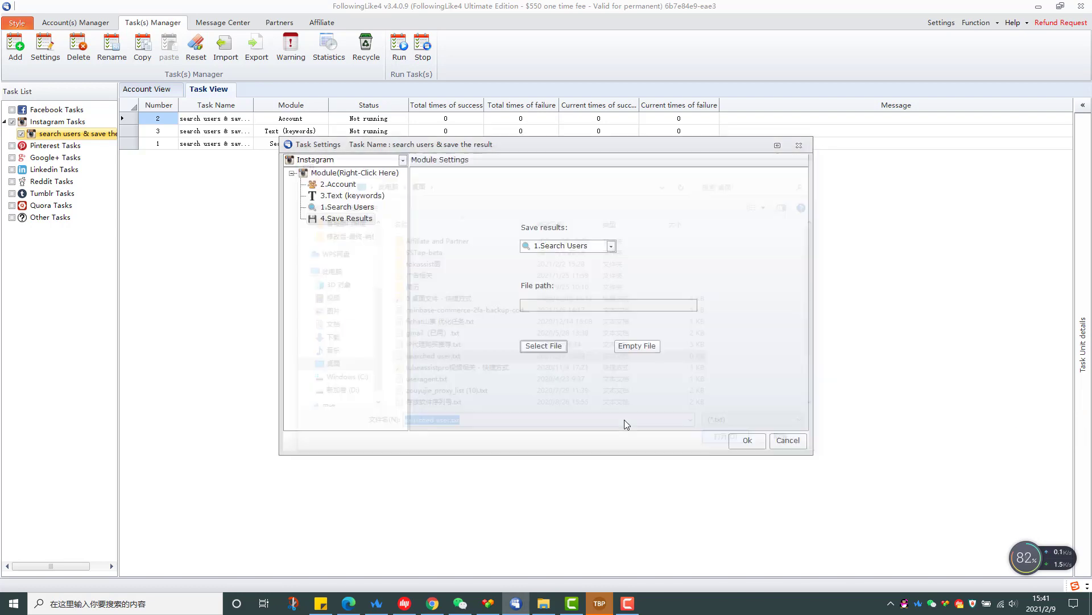
{"action": "left_click", "coordinate": [745, 442]}
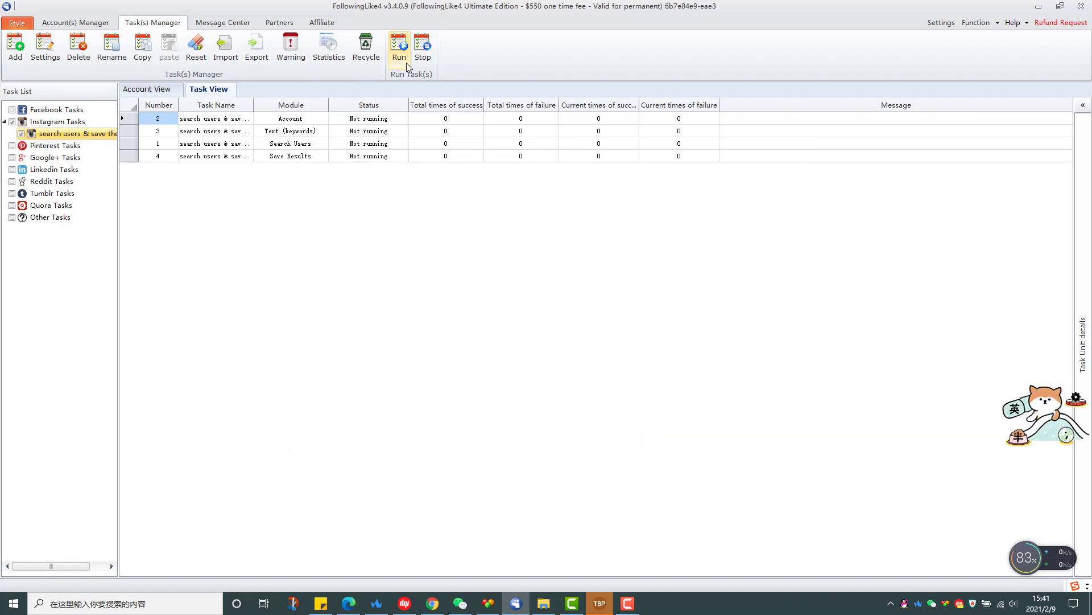
Step: Run the "search users & save the result" task immediately with Run Times set to 3
{"action": "left_click", "coordinate": [399, 47]}
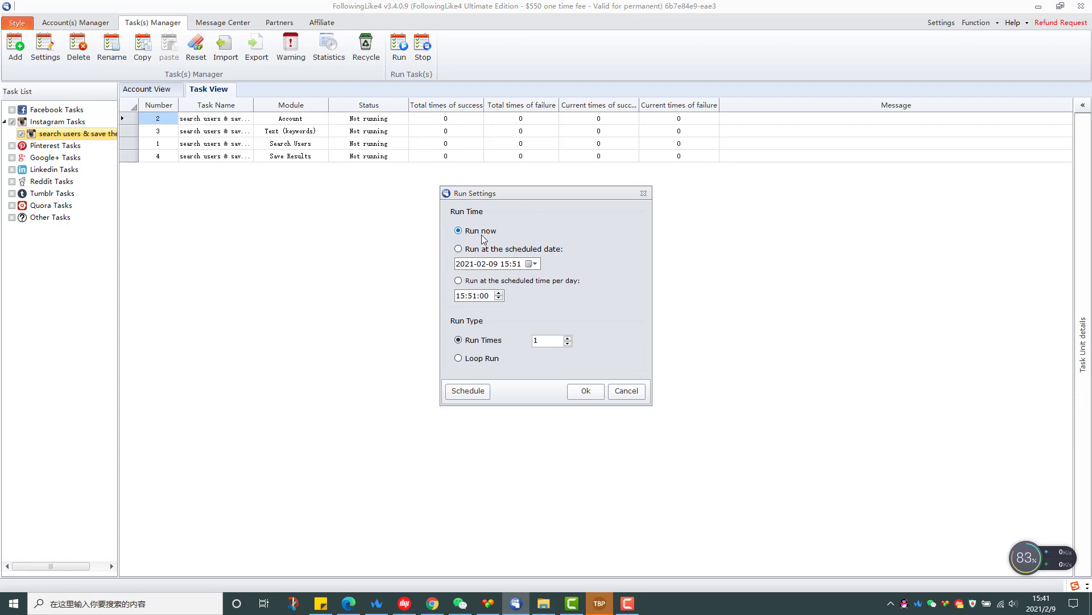
{"action": "left_click_drag", "start_coordinate": [548, 340], "coordinate": [527, 342]}
{"action": "type", "text": "3"}
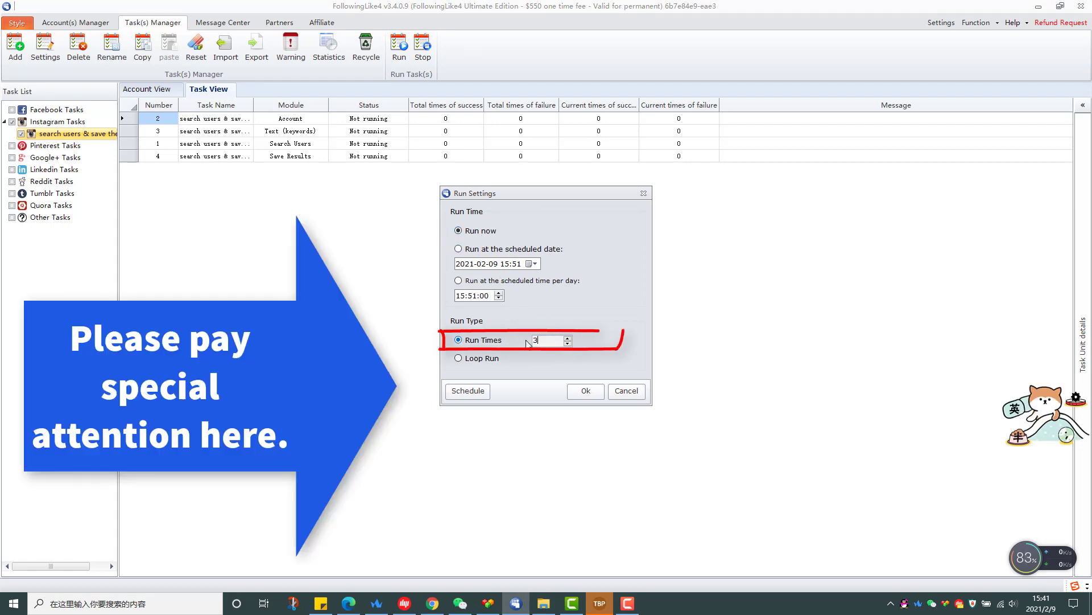
{"action": "left_click", "coordinate": [584, 394]}
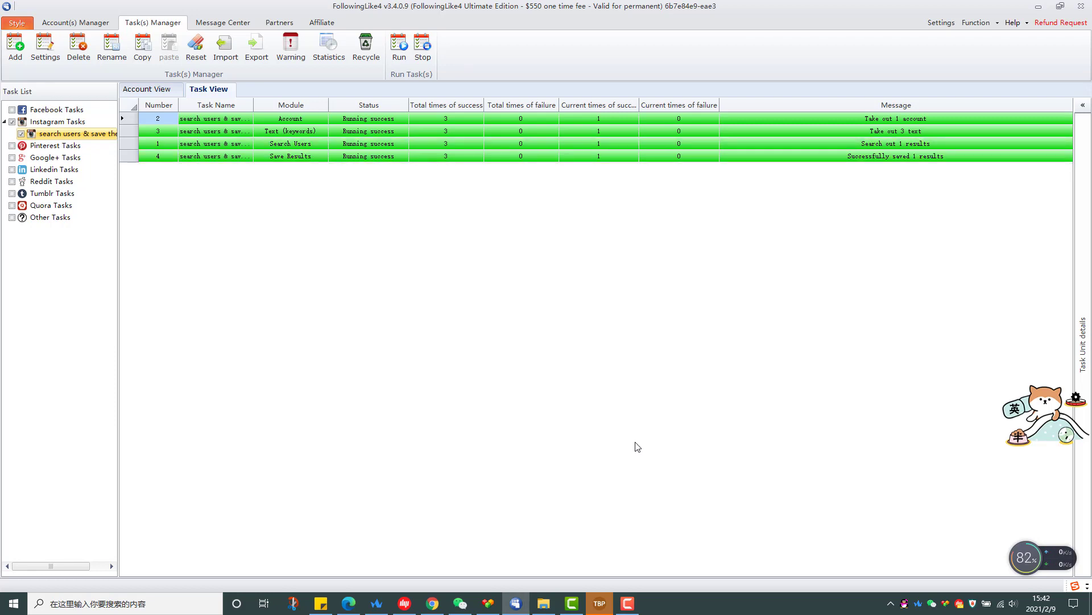
Step: Open searched user.txt from the desktop, examine the saved Instagram profile links, and minimize the file
{"action": "key", "text": "super+d"}
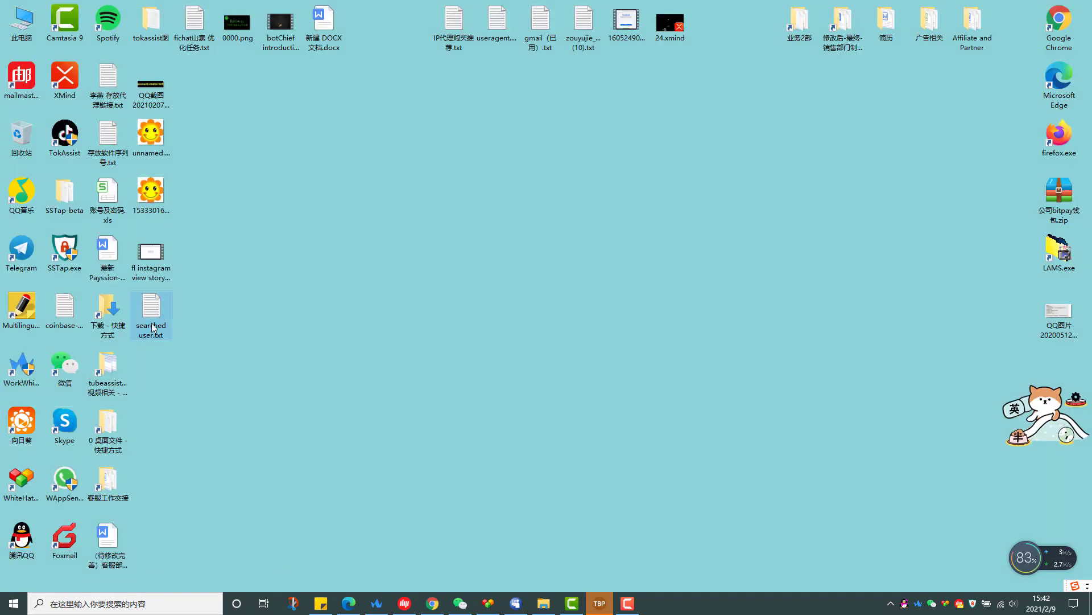
{"action": "key", "text": "Return"}
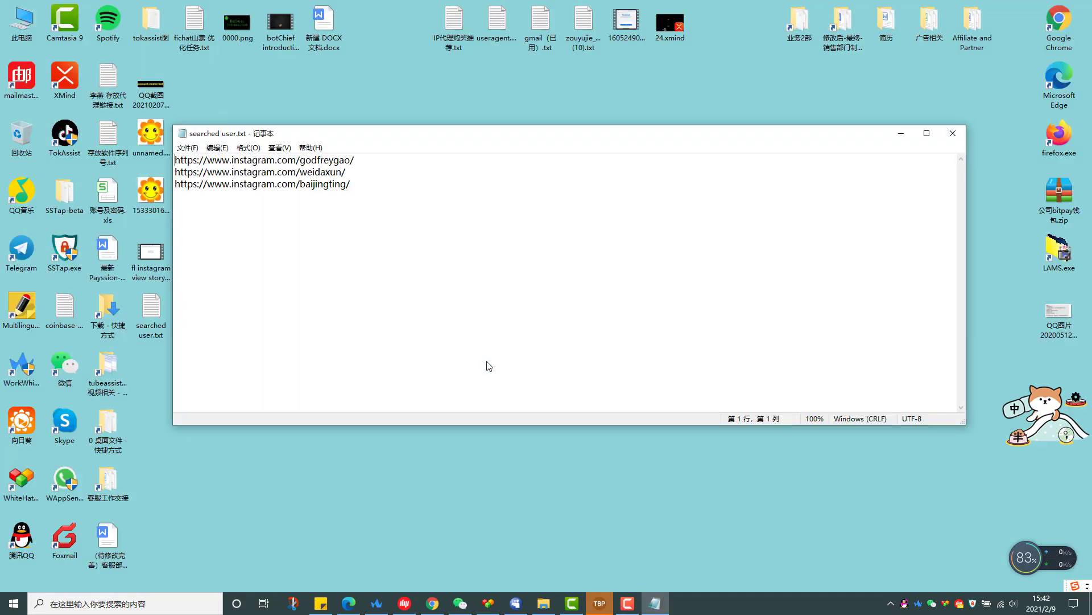
{"action": "left_click_drag", "start_coordinate": [364, 161], "coordinate": [174, 161]}
{"action": "left_click", "coordinate": [402, 196]}
{"action": "left_click_drag", "start_coordinate": [355, 189], "coordinate": [176, 184]}
{"action": "left_click", "coordinate": [458, 189]}
{"action": "left_click", "coordinate": [901, 134]}
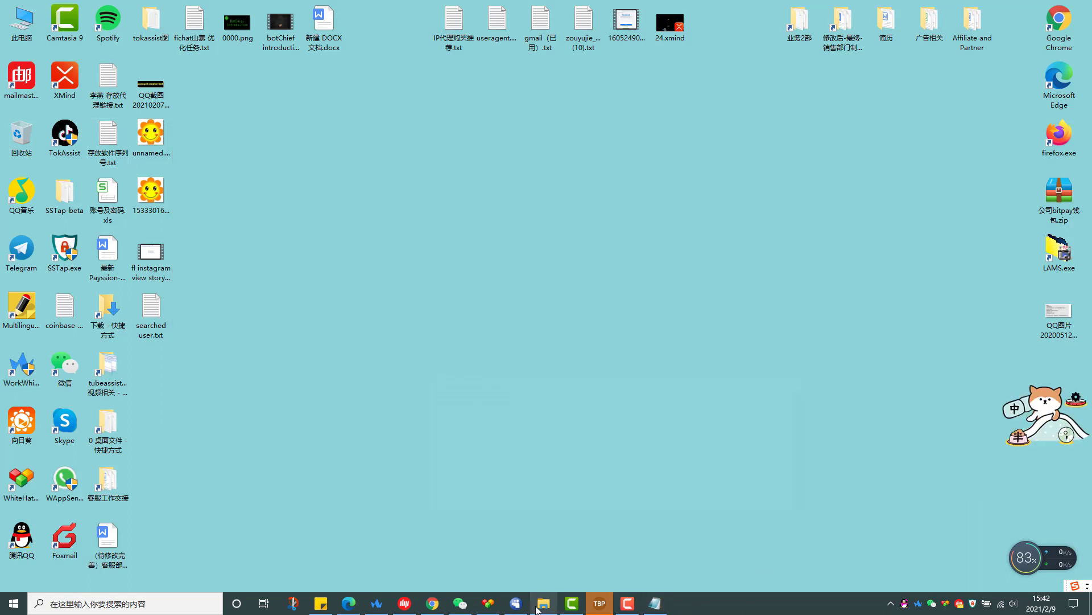
Step: Switch back to FollowingLike and place the searched user.txt window below the task rows to compare the results
{"action": "left_click", "coordinate": [517, 604]}
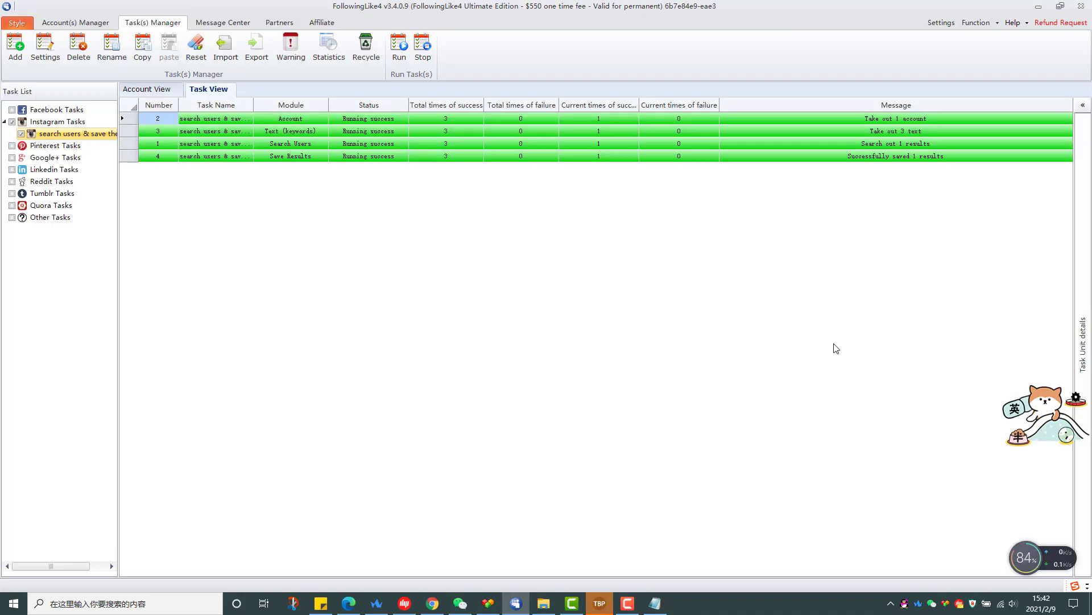
{"action": "left_click", "coordinate": [656, 604]}
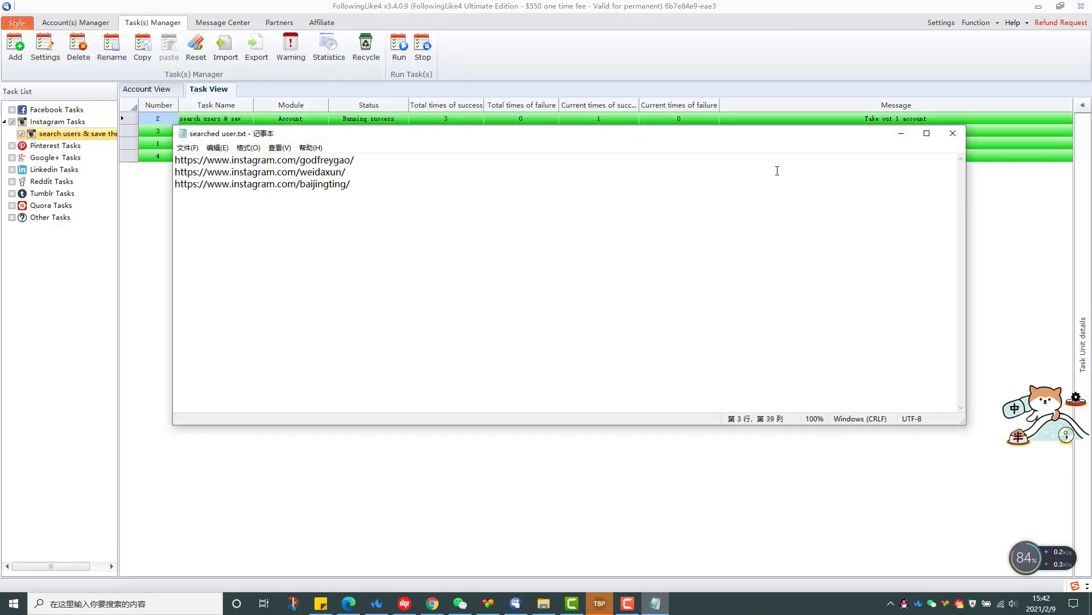
{"action": "left_click_drag", "start_coordinate": [773, 136], "coordinate": [816, 204]}
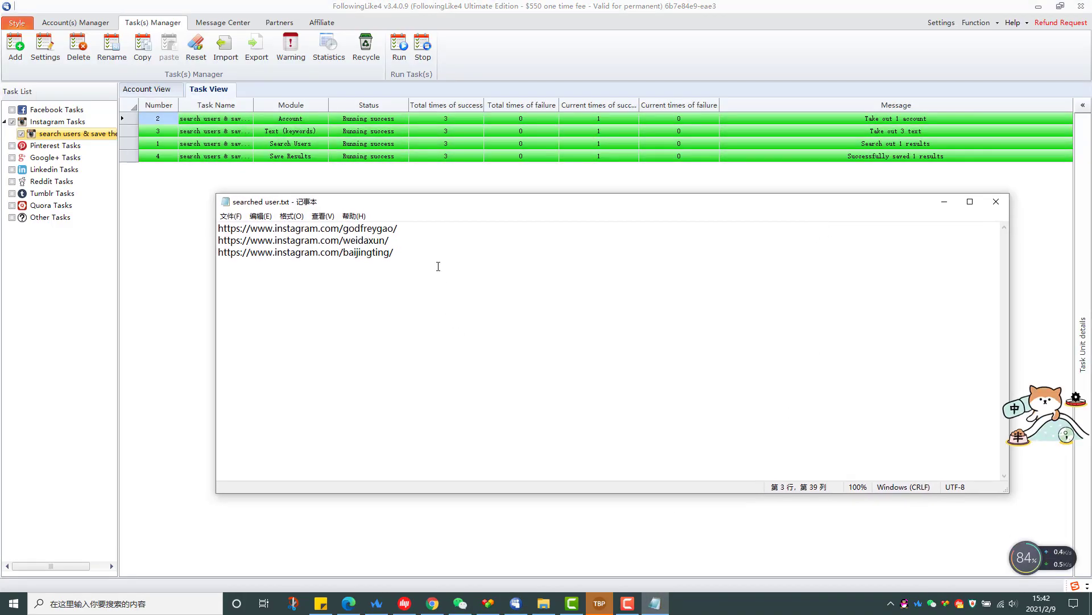